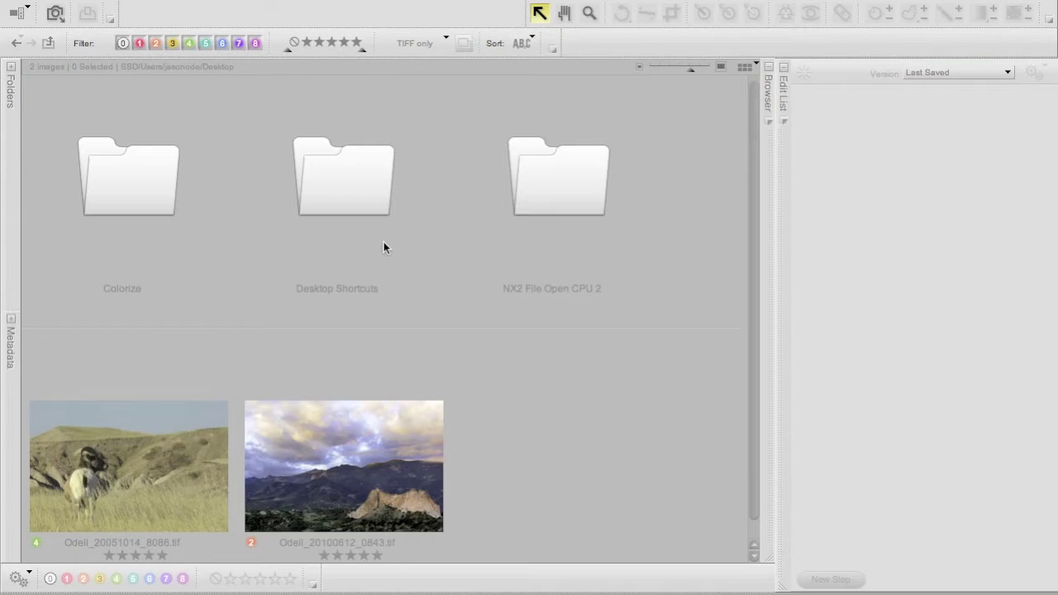
# Open Odell_20051014_8086.tif from the Browser and enlarge its image window to fill the workspace.
pyautogui.click(137, 488)
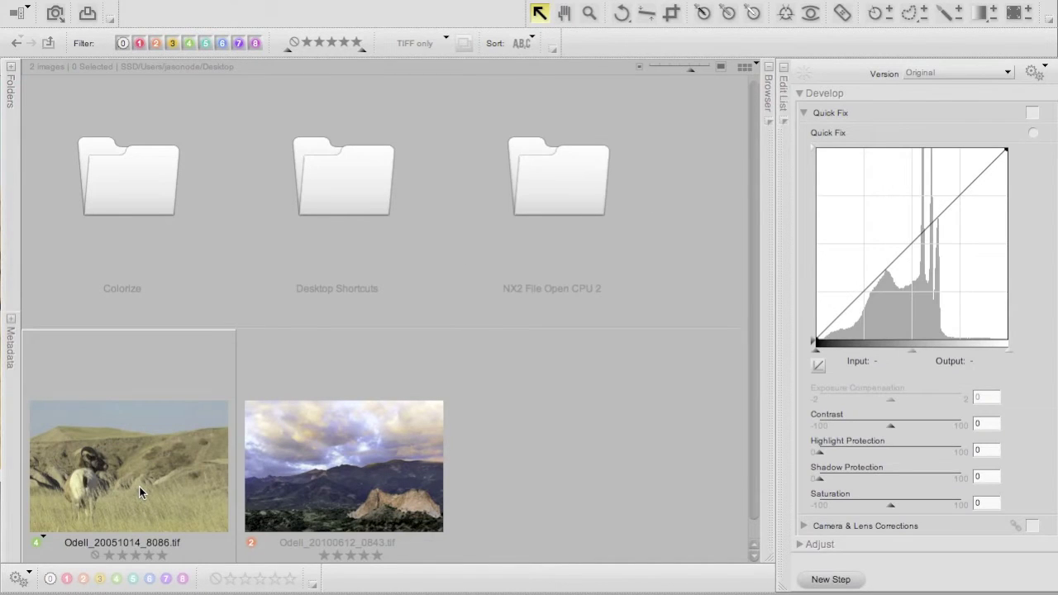
pyautogui.click(768, 71)
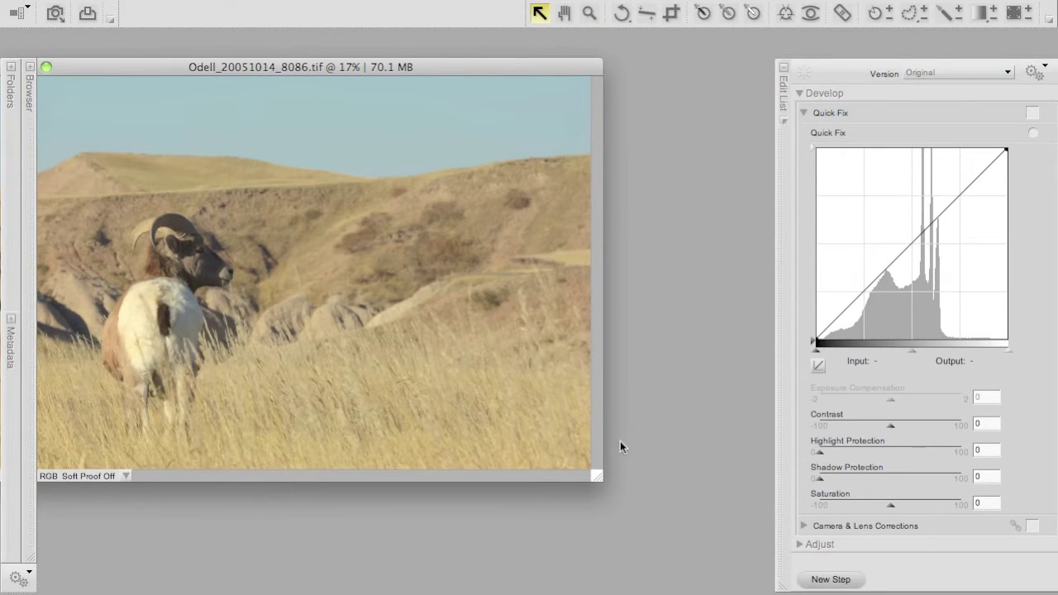
pyautogui.moveTo(598, 475); pyautogui.dragTo(770, 587)
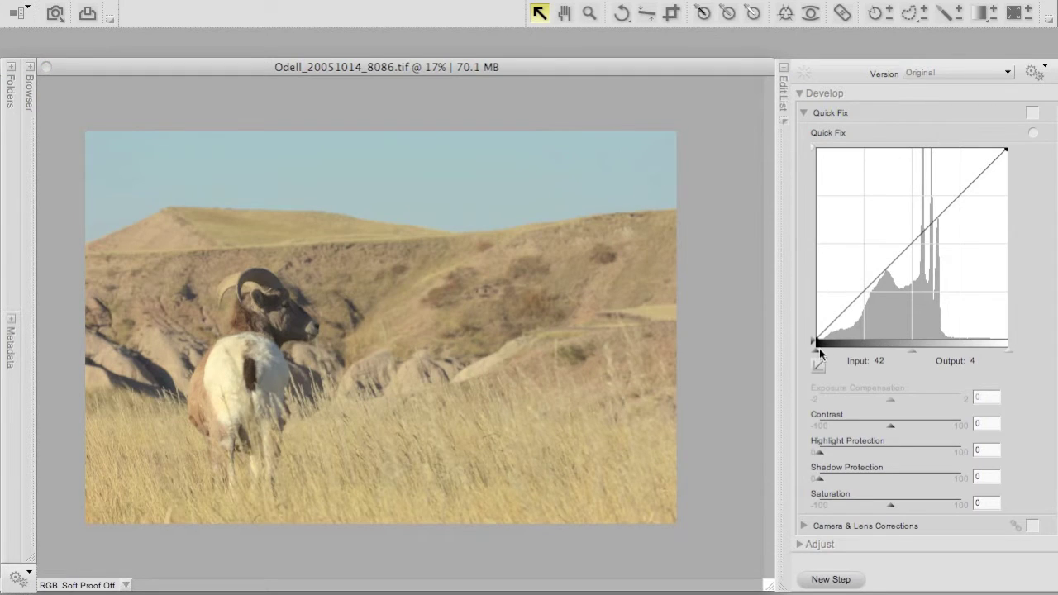
# Nudge the Quick Fix black point up and raise Shadow Protection to 23, leaving saturation at zero.
pyautogui.moveTo(819, 349); pyautogui.dragTo(820, 351)
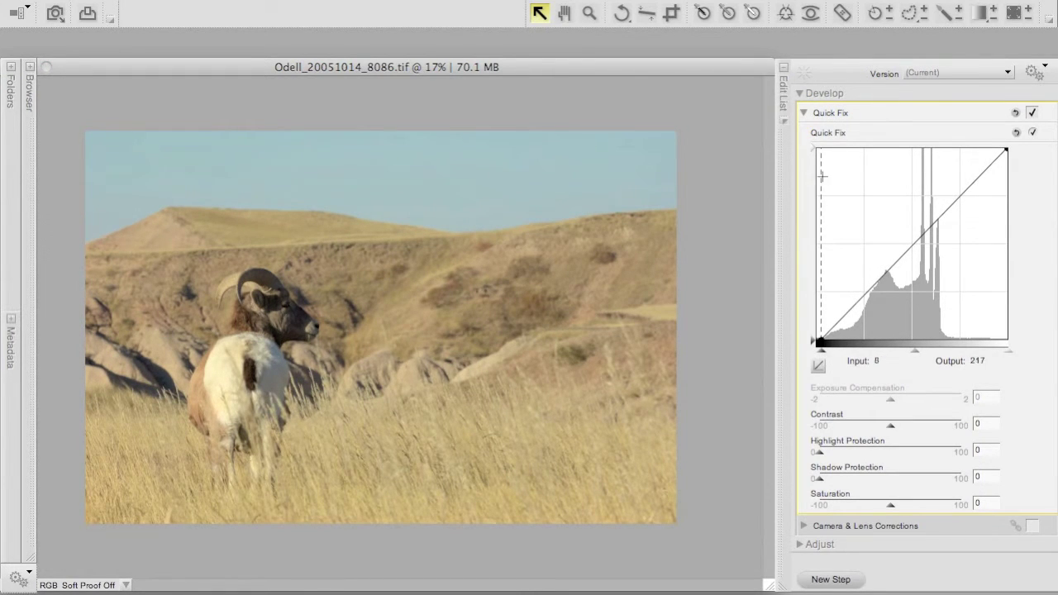
pyautogui.moveTo(822, 478); pyautogui.dragTo(853, 474)
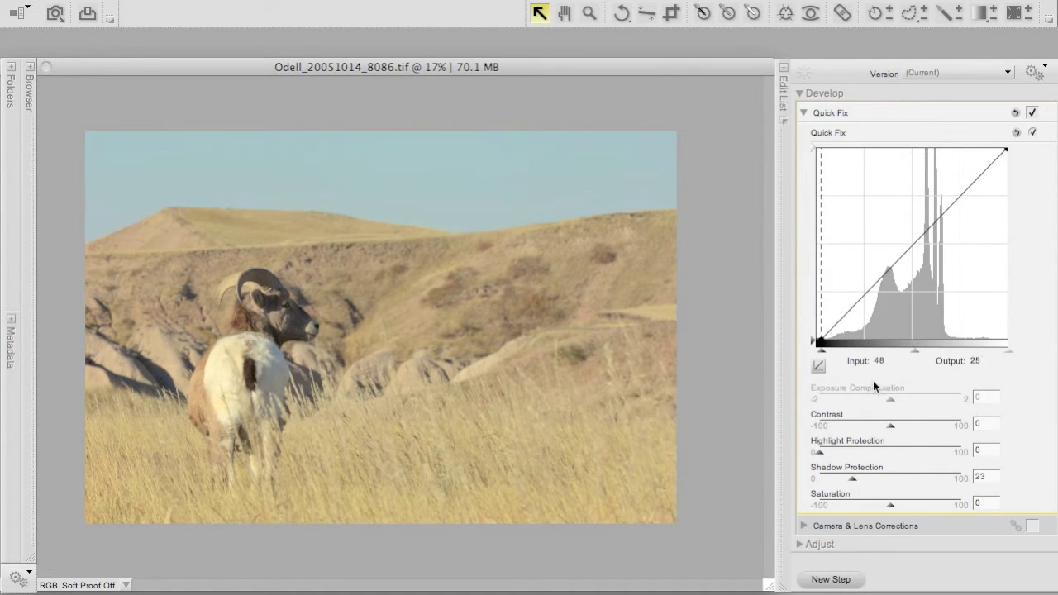
pyautogui.moveTo(885, 506)
pyautogui.mouseDown()
pyautogui.moveTo(903, 502)
pyautogui.moveTo(890, 502)
pyautogui.mouseUp()
pyautogui.click(803, 113)
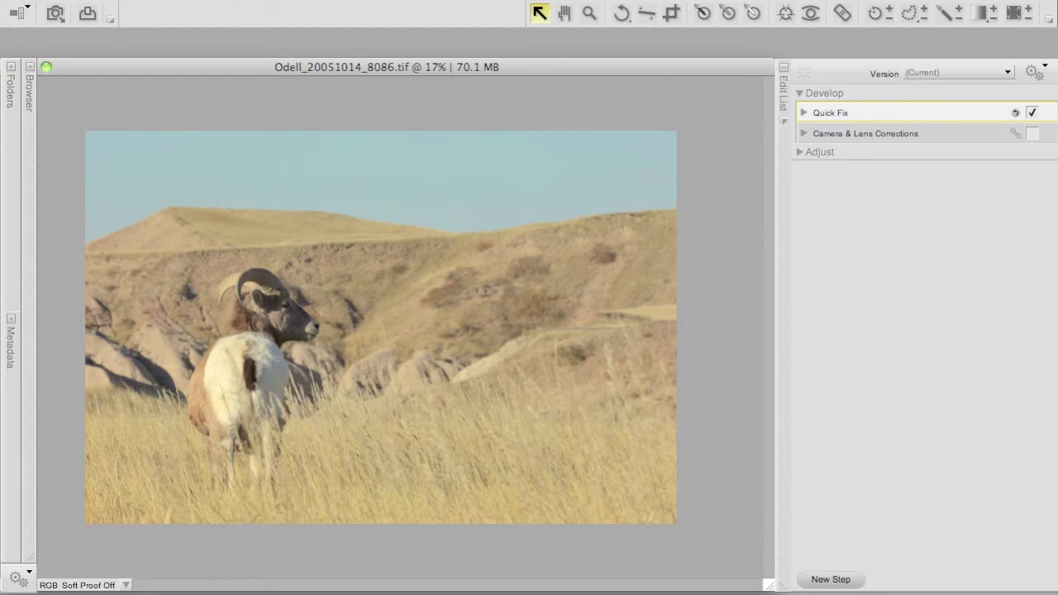
# Add an LCH step and shape a gentle lightness S-curve with two points.
pyautogui.click(832, 579)
pyautogui.click(835, 194)
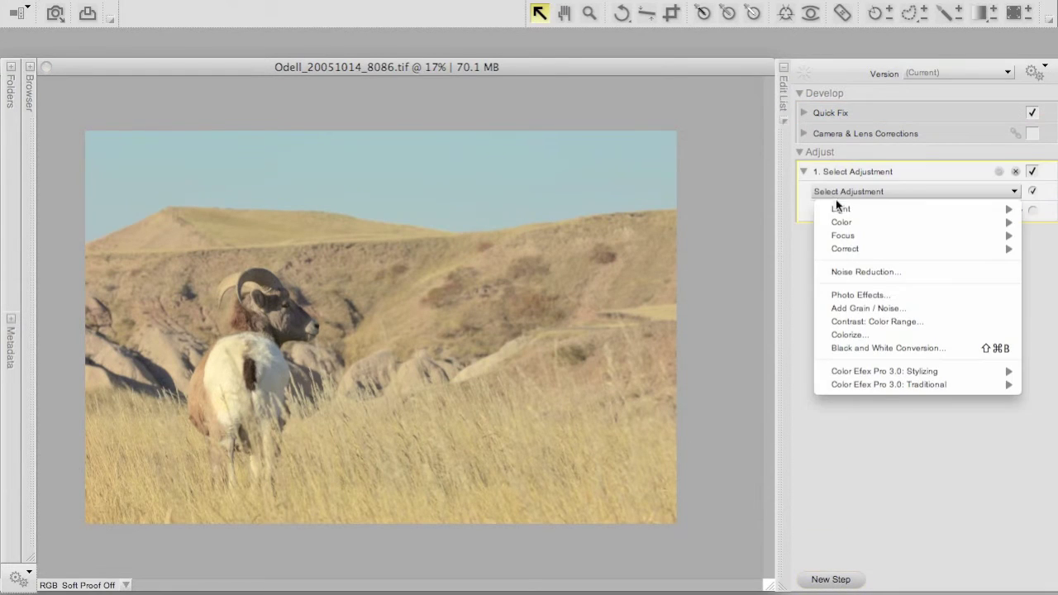
pyautogui.moveTo(841, 222)
pyautogui.click(795, 224)
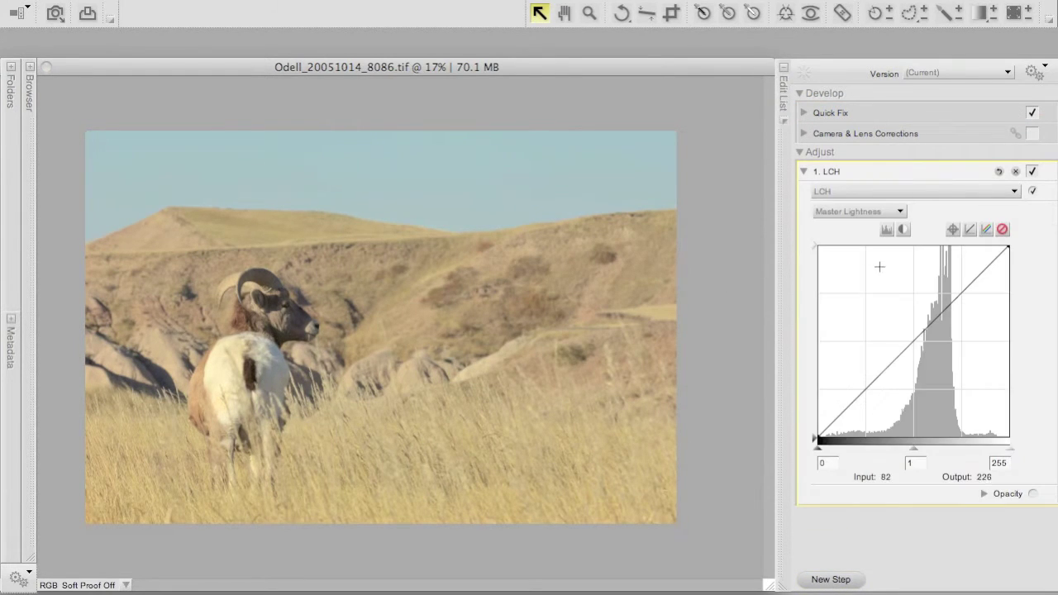
pyautogui.click(865, 391)
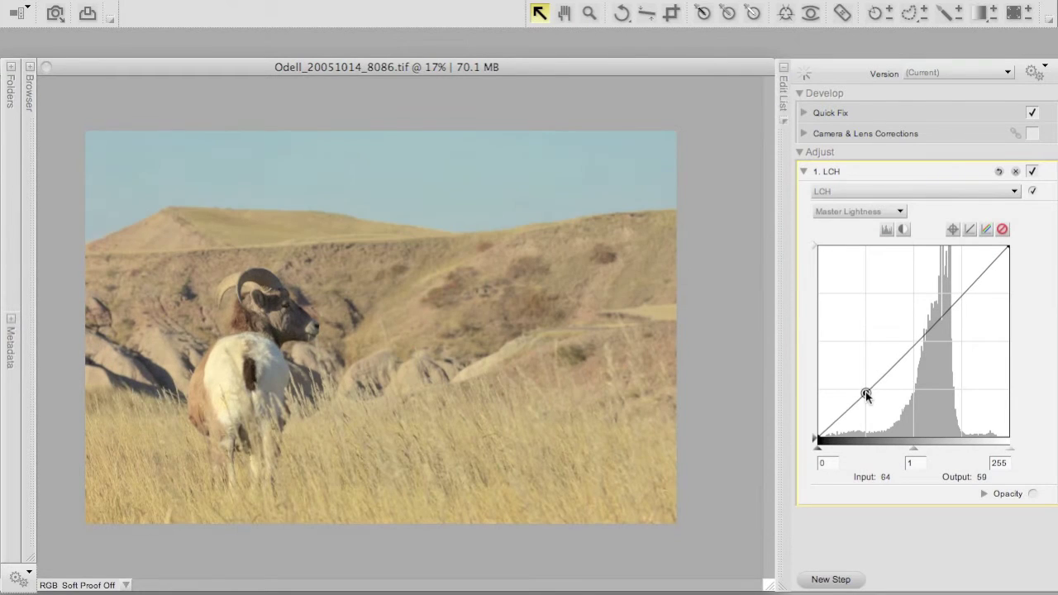
pyautogui.click(962, 288)
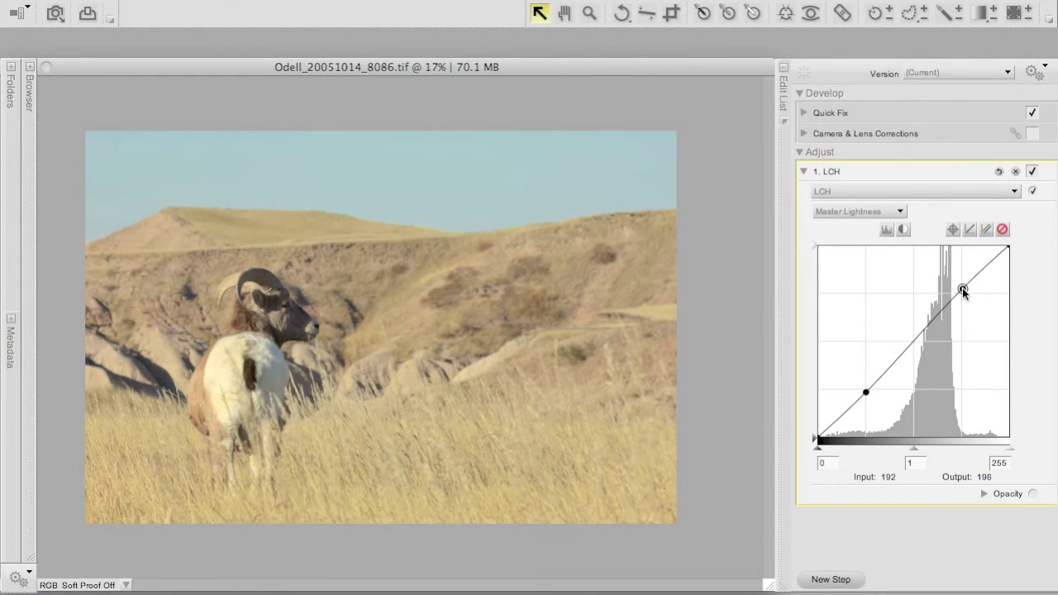
# Switch the LCH curve to Chroma and raise its end slightly for a mild chroma boost.
pyautogui.click(858, 215)
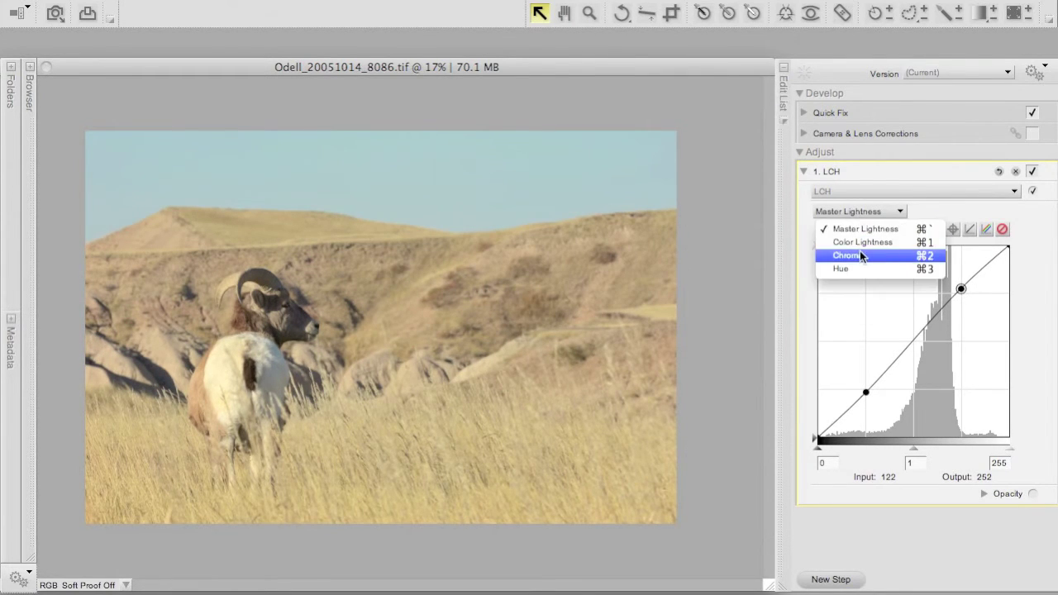
pyautogui.click(859, 250)
pyautogui.moveTo(1012, 341); pyautogui.dragTo(1009, 336)
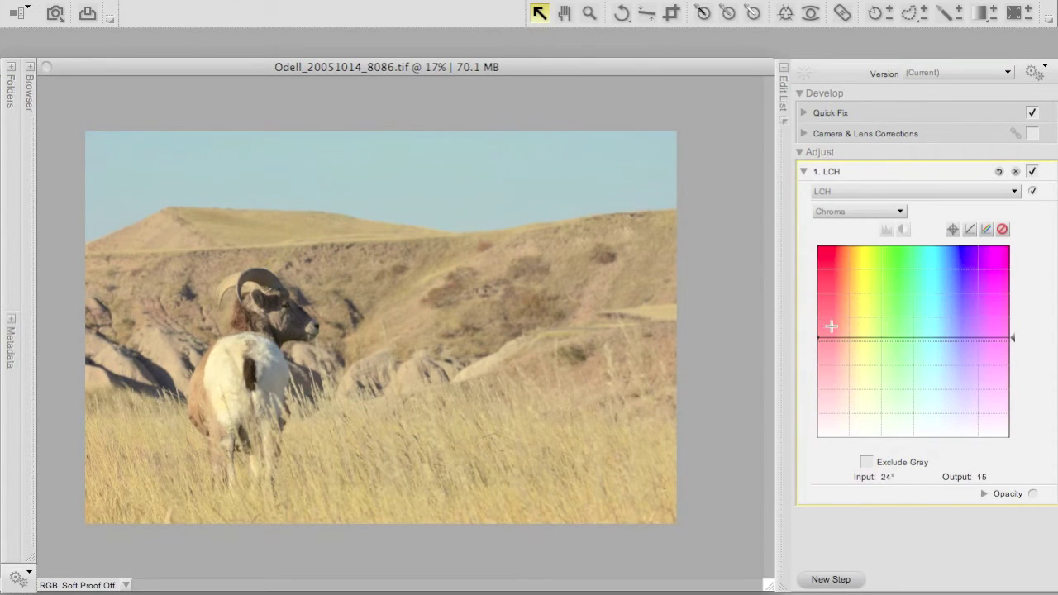
pyautogui.click(800, 171)
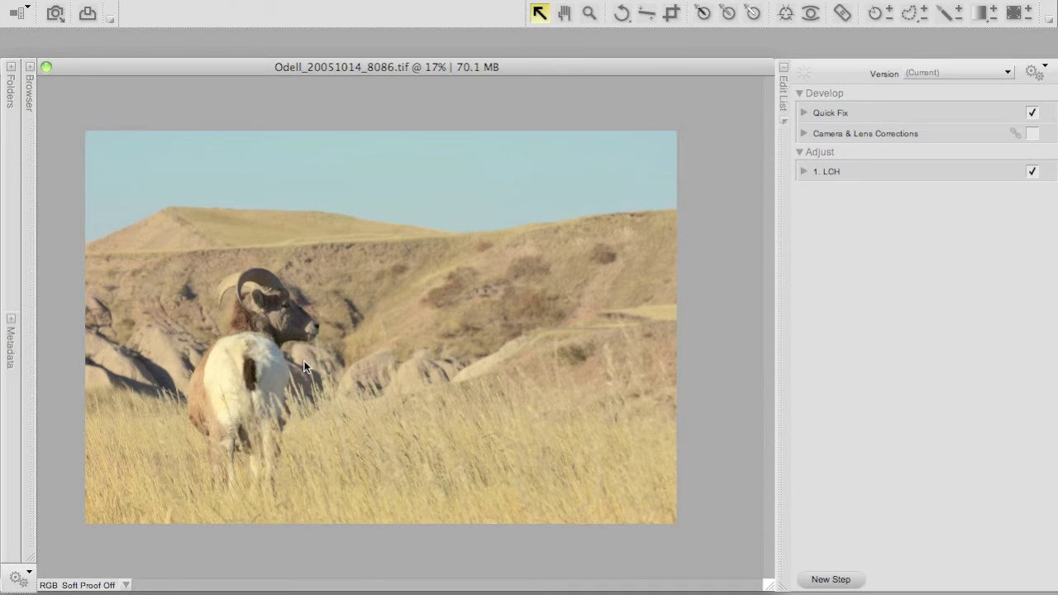
# Place a colour control point on the ram's head and raise its brightness.
pyautogui.click(785, 14)
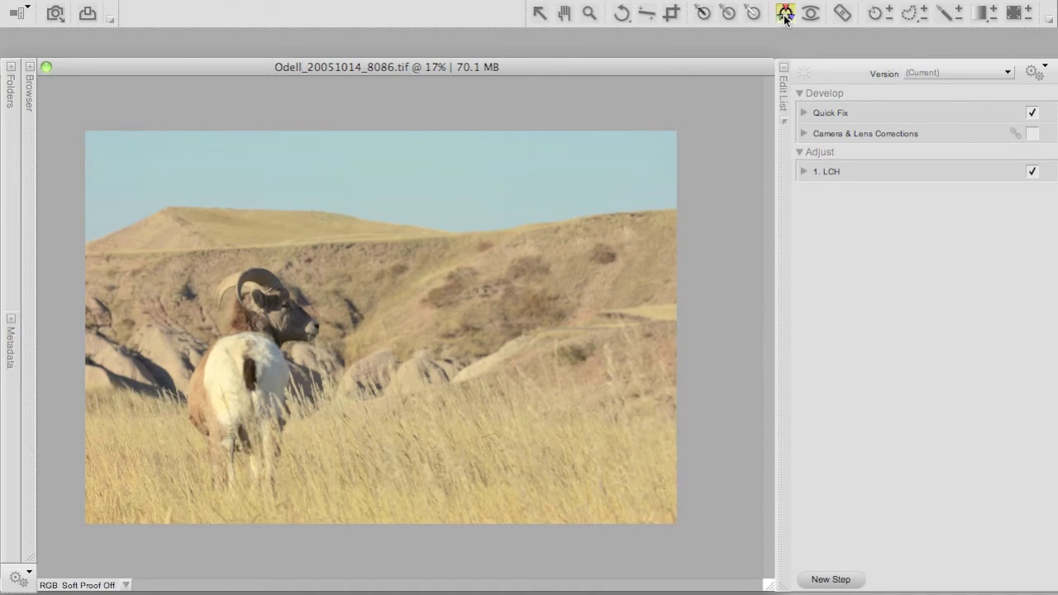
pyautogui.click(296, 316)
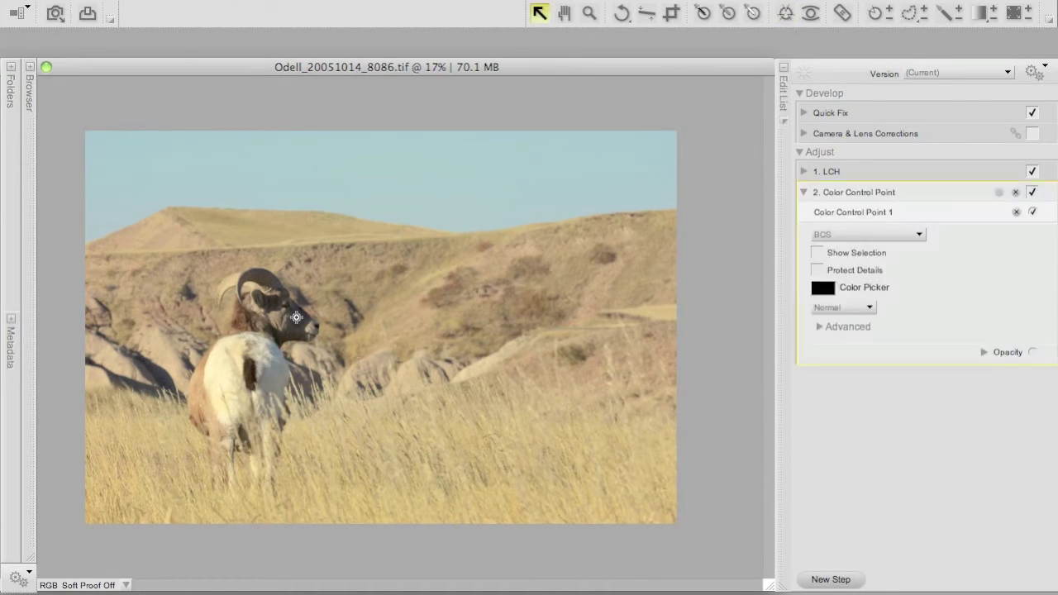
pyautogui.moveTo(358, 328); pyautogui.dragTo(364, 344)
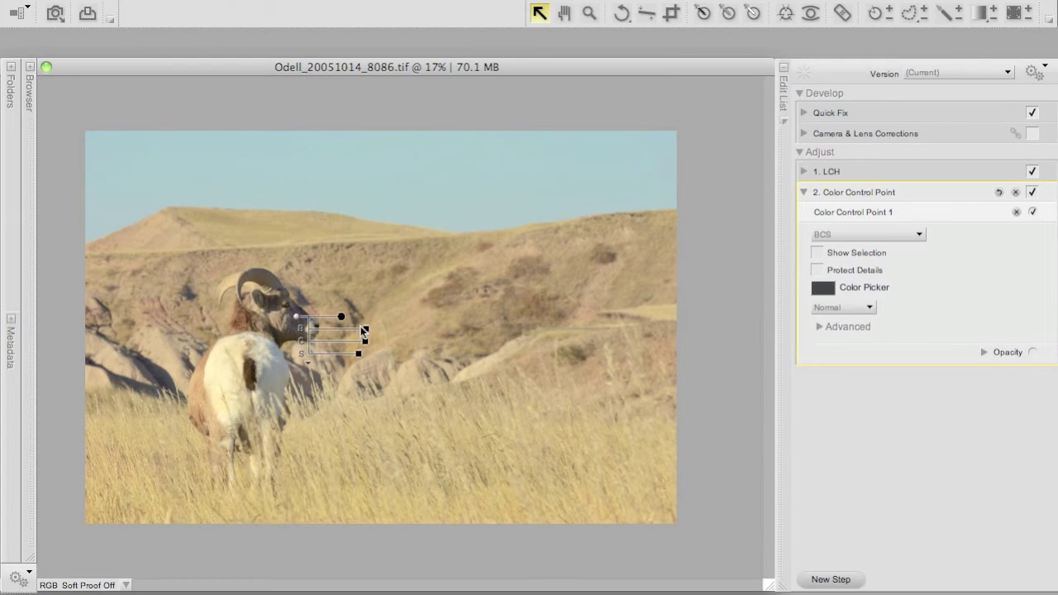
# Zoom in on the ram and fine-tune the control point's brightness around the face.
pyautogui.click(589, 12)
pyautogui.moveTo(160, 233); pyautogui.dragTo(440, 493)
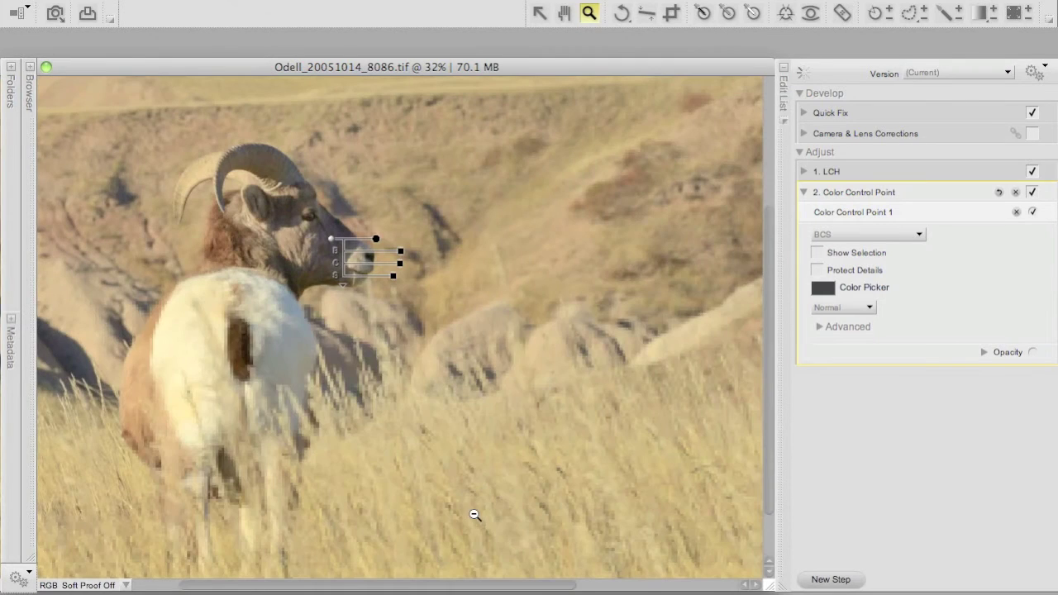
pyautogui.press('a')
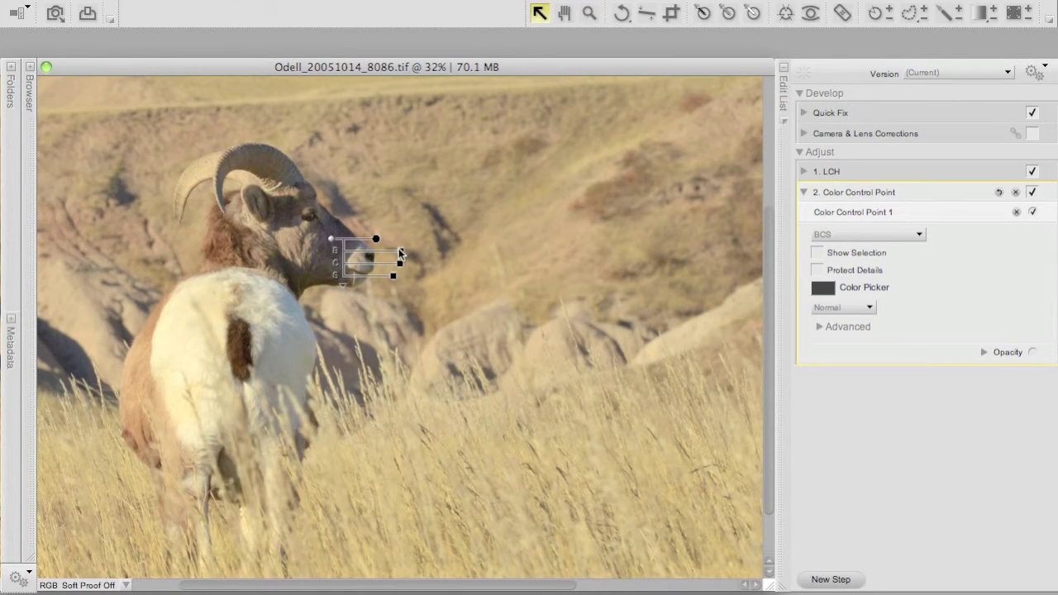
pyautogui.moveTo(400, 251); pyautogui.dragTo(400, 252)
pyautogui.click(802, 191)
# Add a new Focus > Unsharp Mask step to the edit list.
pyautogui.click(830, 578)
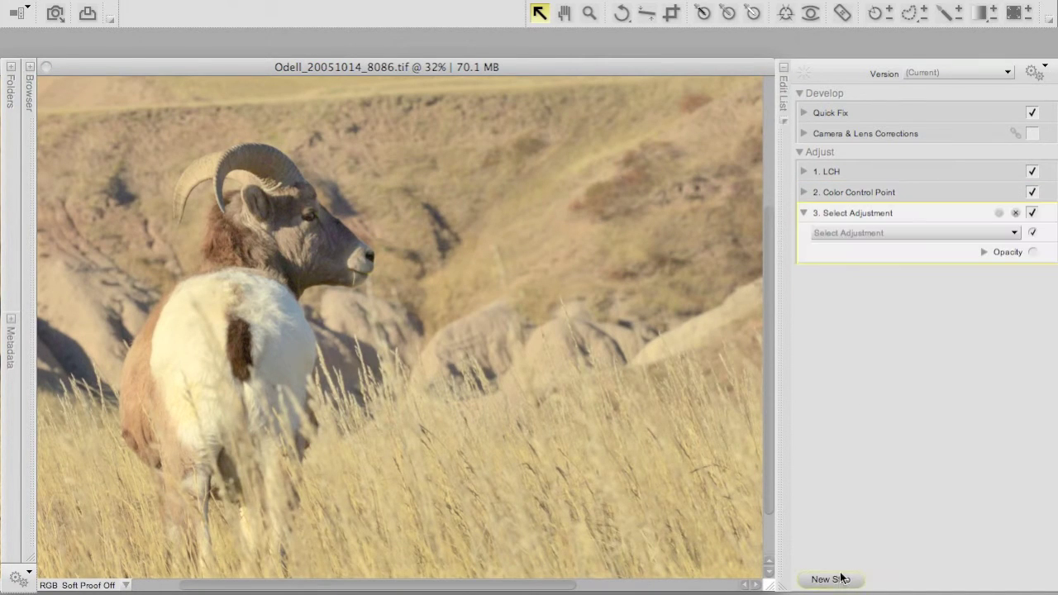
pyautogui.click(834, 234)
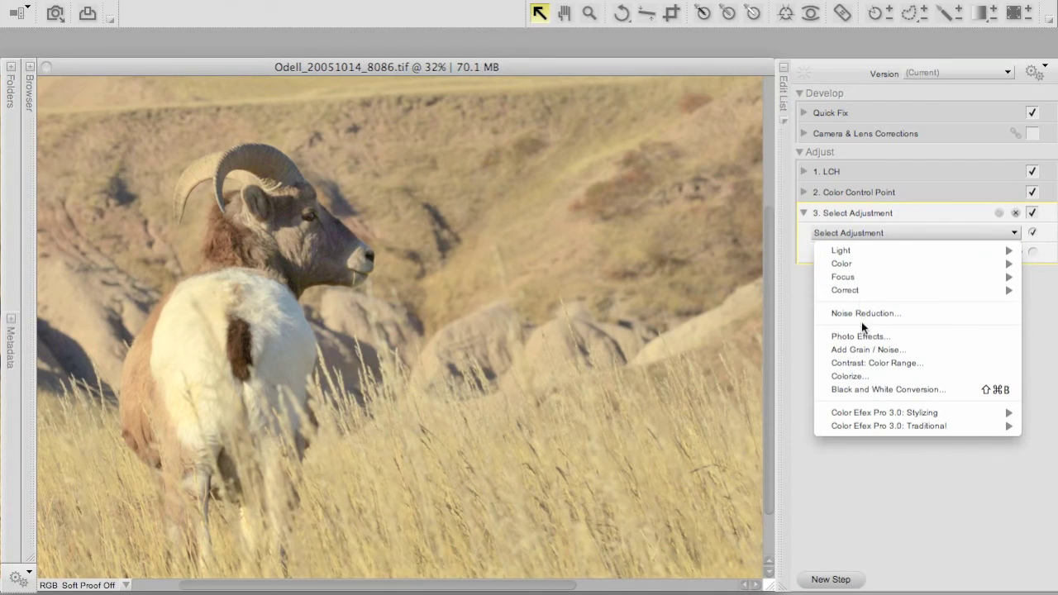
pyautogui.moveTo(856, 282)
pyautogui.click(799, 303)
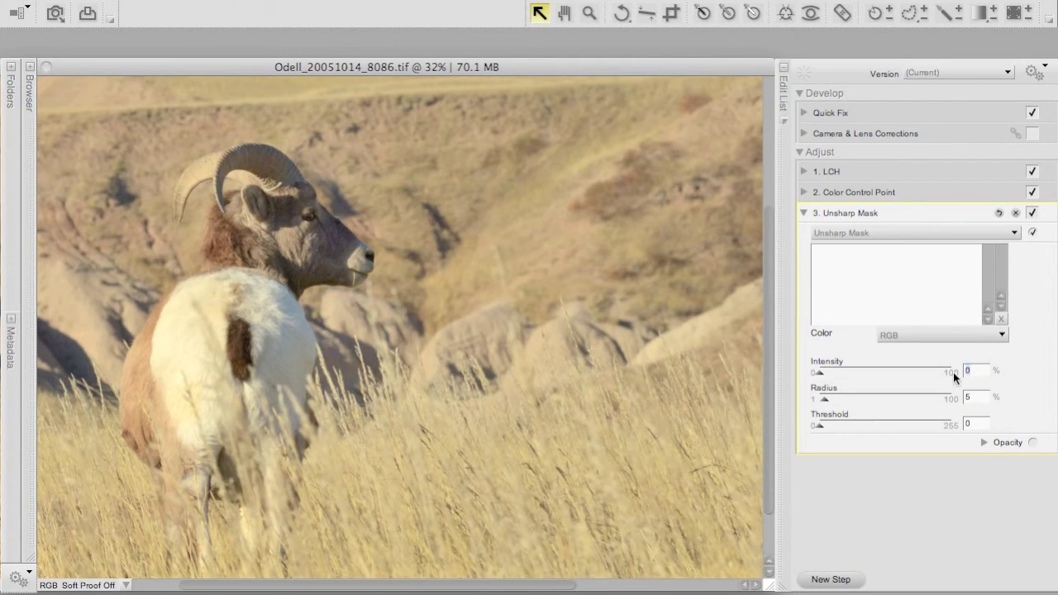
# Set Unsharp Mask intensity 45, radius 7 and threshold 4, then fit the photo to the window.
pyautogui.write('45')
pyautogui.press('Tab')
pyautogui.write('7')
pyautogui.press('Tab')
pyautogui.write('4')
pyautogui.click(802, 214)
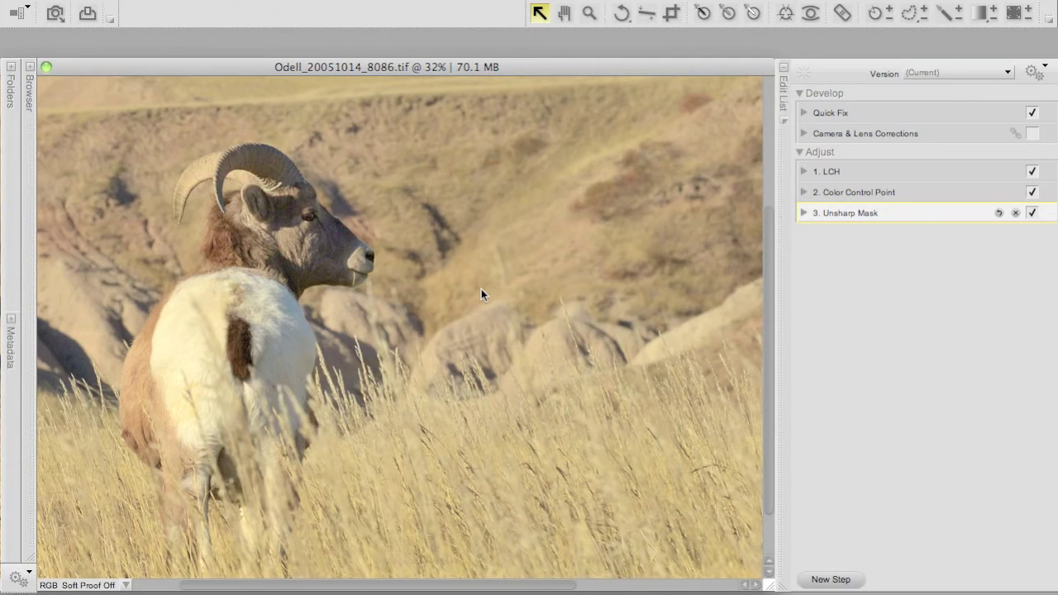
pyautogui.press('super+0')
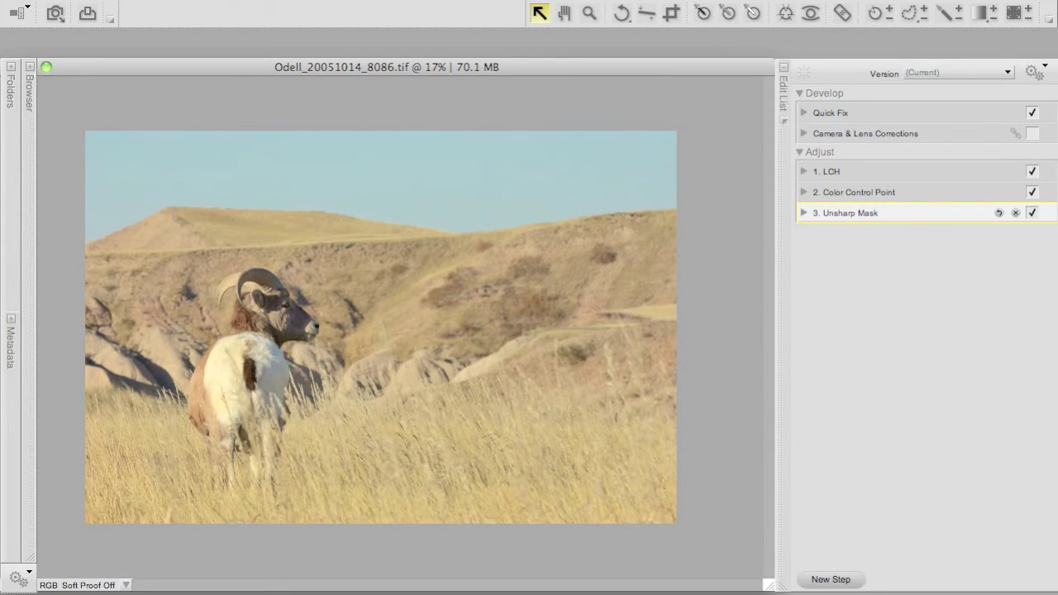
pyautogui.click(145, 1)
# Save the edited photo as an NEF | NRW file on the Desktop and close its window.
pyautogui.click(162, 139)
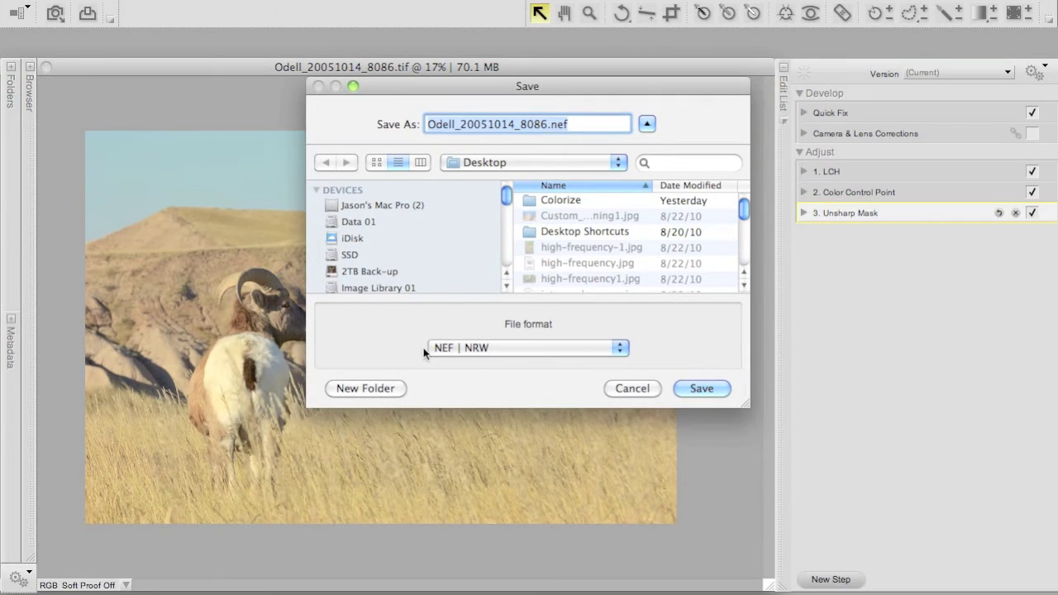
pyautogui.click(468, 348)
pyautogui.click(457, 347)
pyautogui.click(709, 388)
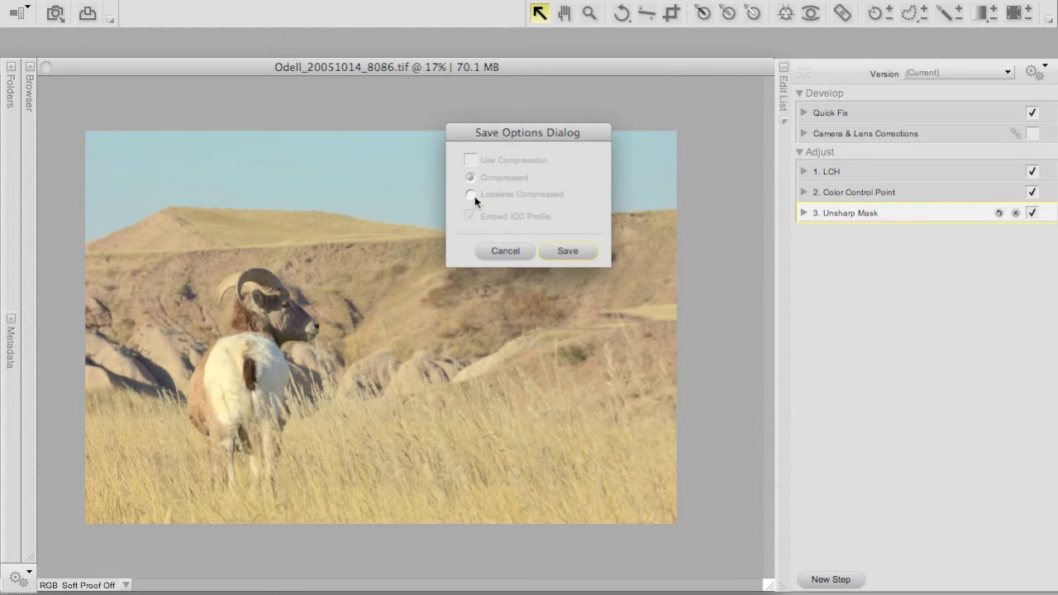
pyautogui.click(562, 251)
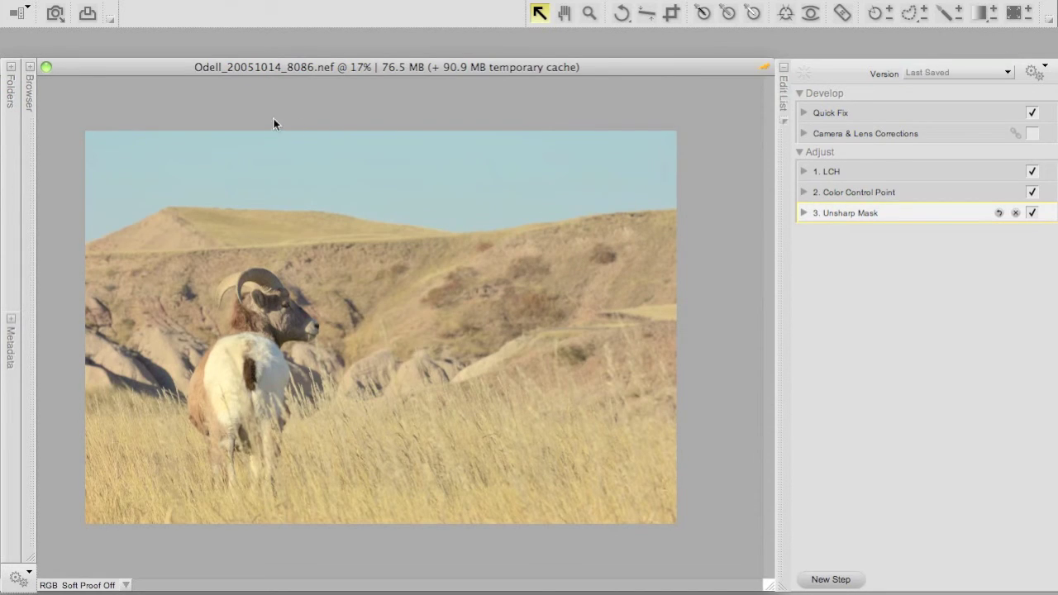
pyautogui.press('super+w')
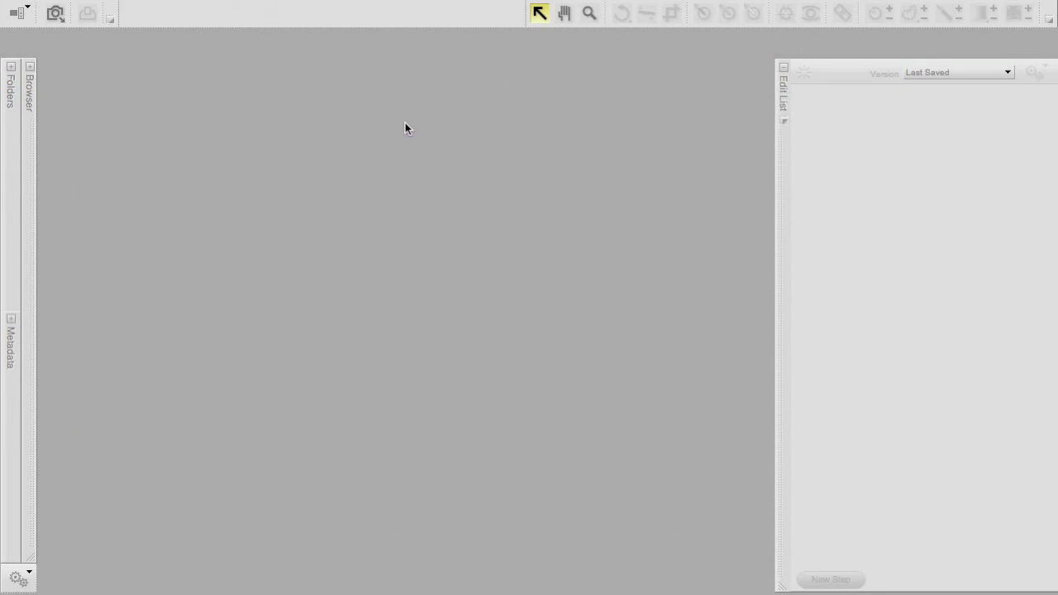
# Filter the Browser to NEF|NRW files and open Odell_20051014_8086.nef.
pyautogui.click(30, 69)
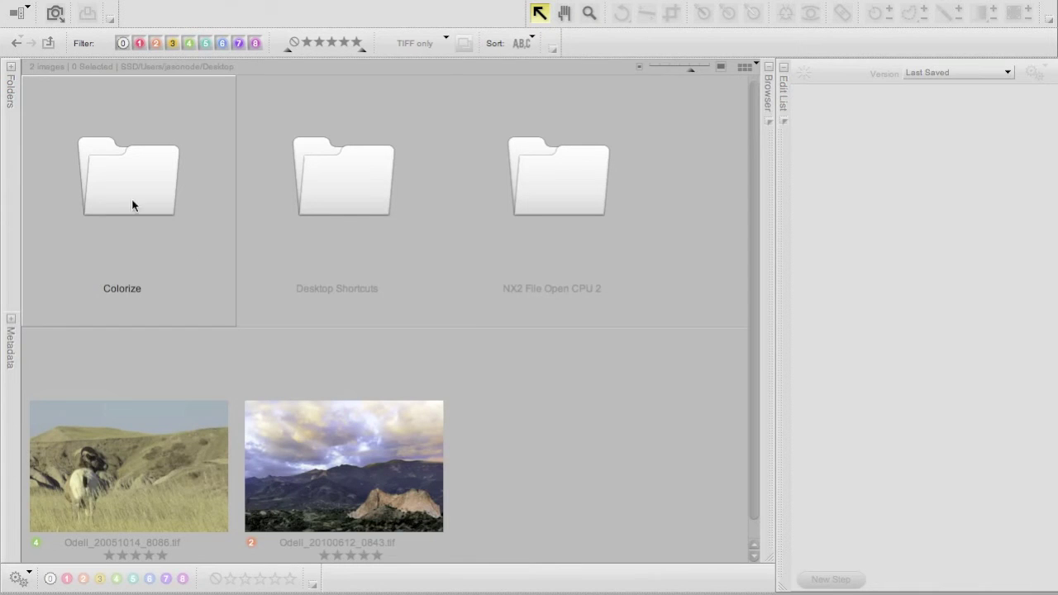
pyautogui.click(436, 43)
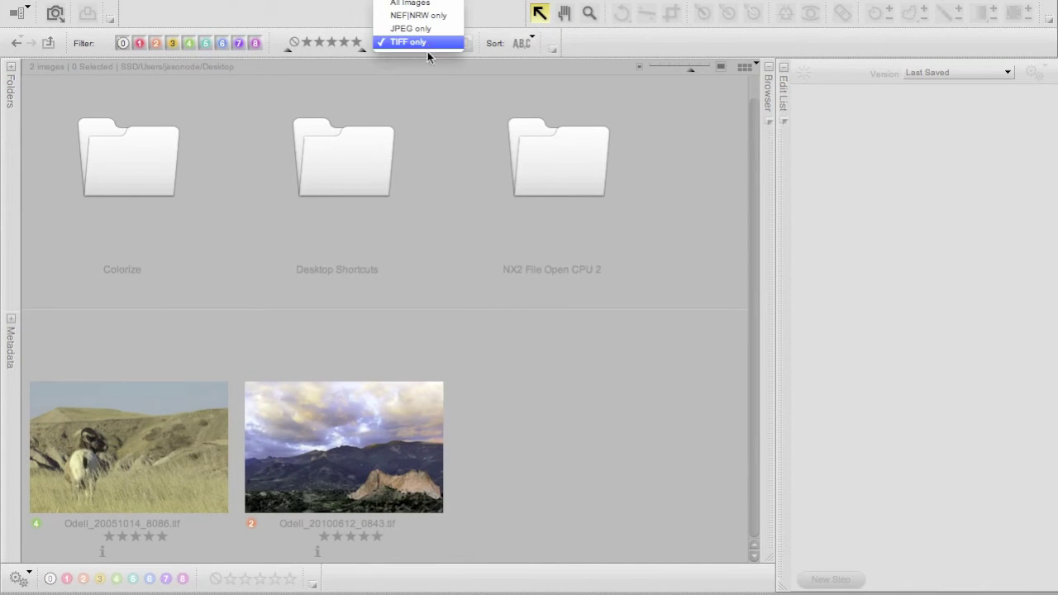
pyautogui.click(426, 17)
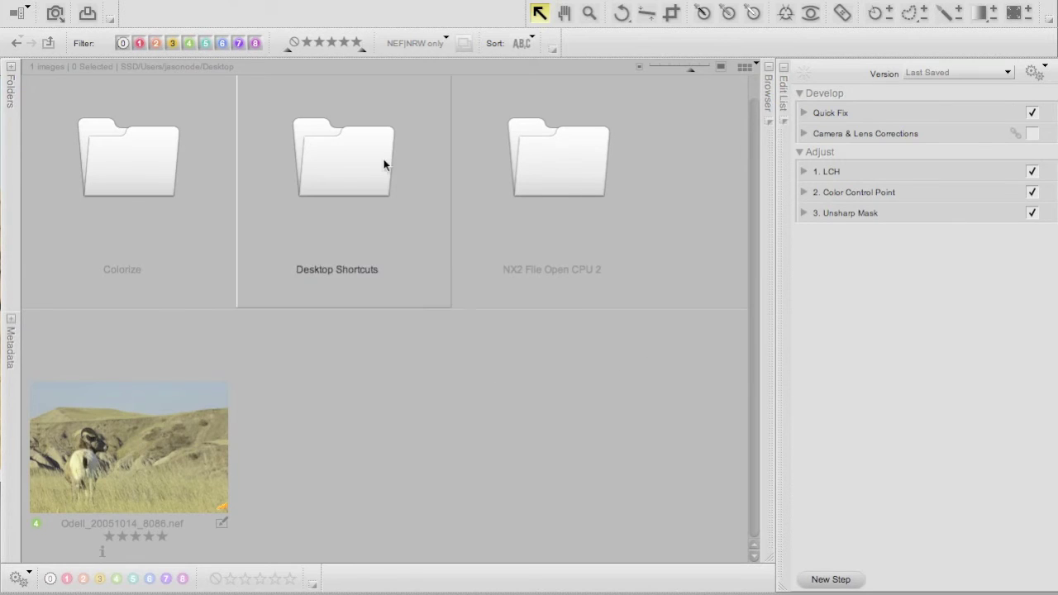
pyautogui.click(769, 66)
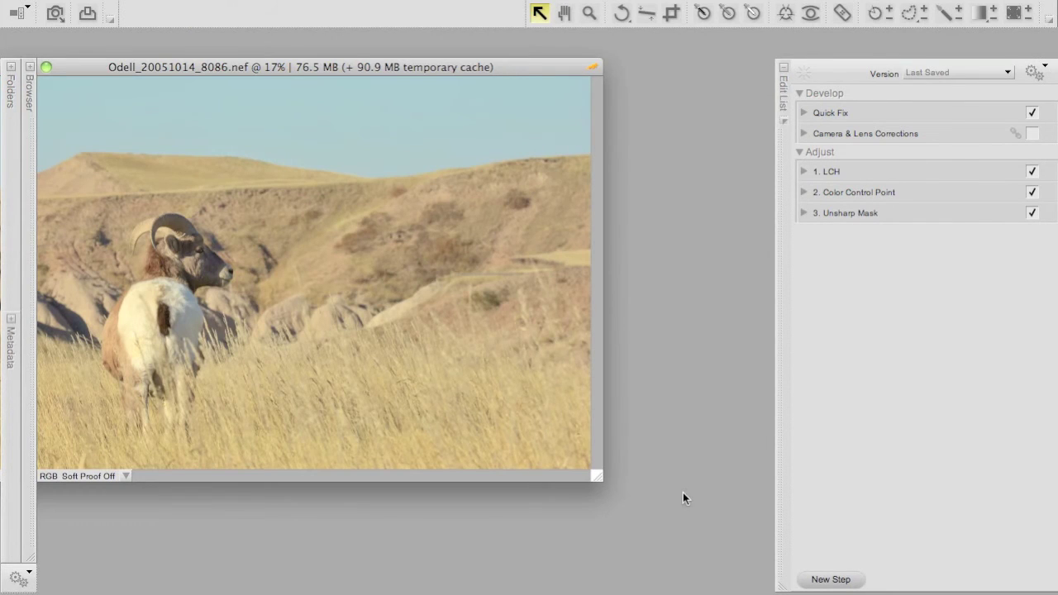
# Add a second colour control point on the sky and lower its warmth to cool the blue.
pyautogui.moveTo(599, 479); pyautogui.dragTo(770, 587)
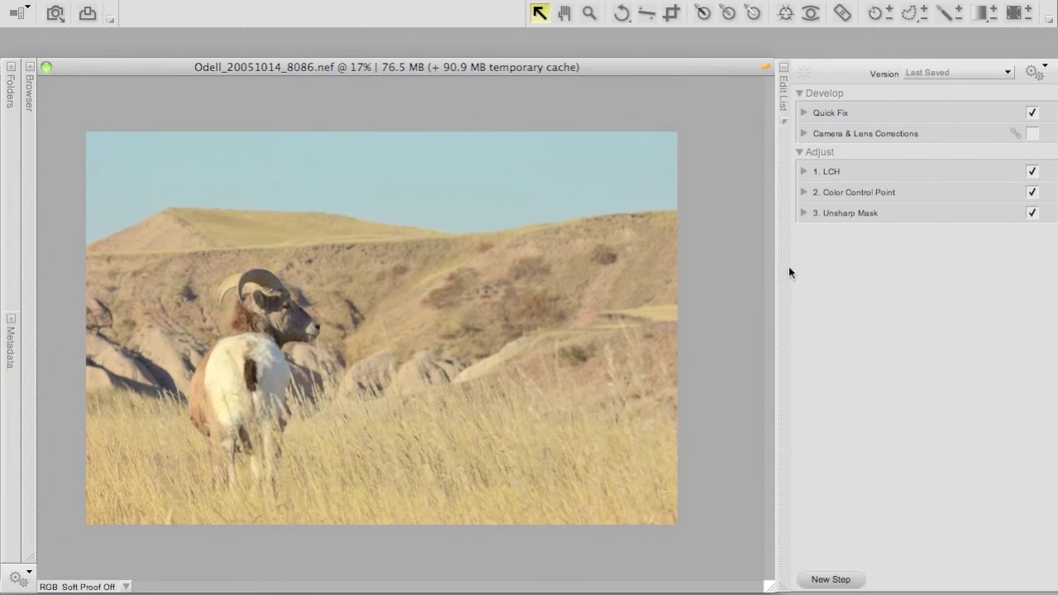
pyautogui.click(803, 191)
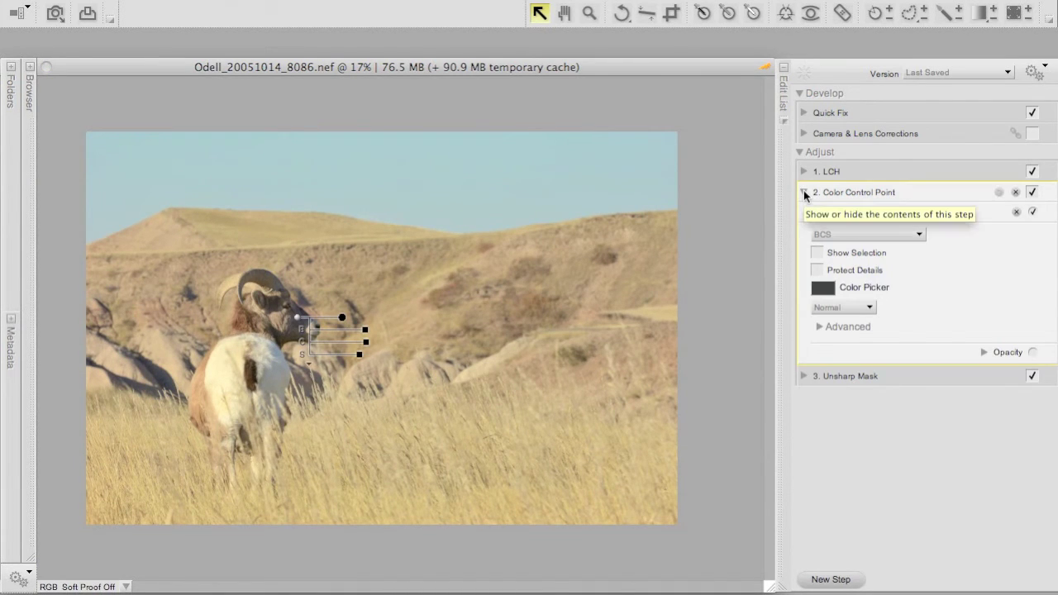
pyautogui.click(785, 12)
pyautogui.click(441, 177)
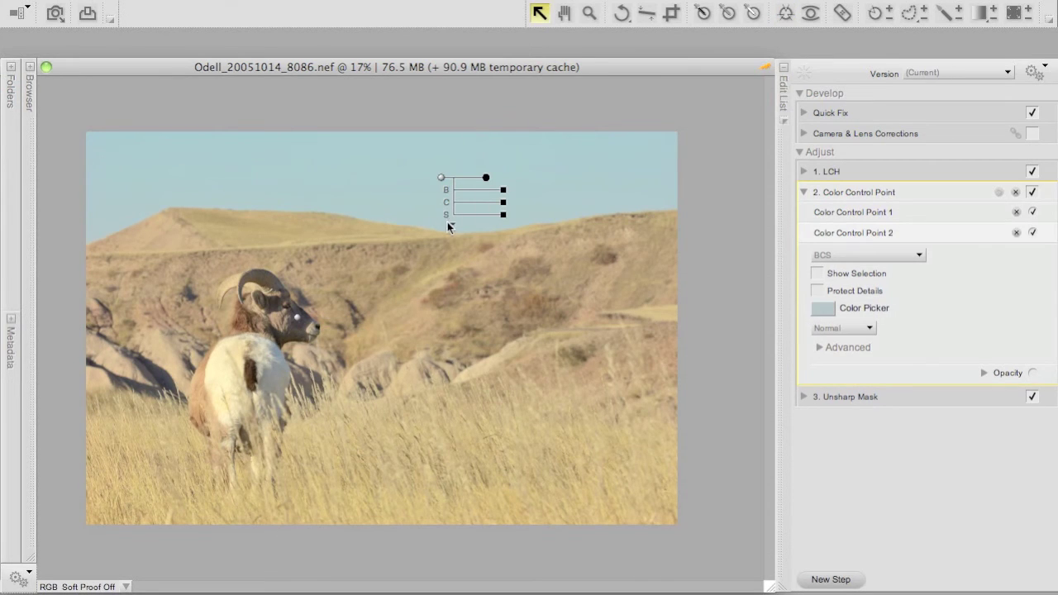
pyautogui.moveTo(503, 277); pyautogui.dragTo(493, 280)
# Widen the sky control point's area of effect and move it up and left.
pyautogui.moveTo(485, 177); pyautogui.dragTo(500, 216)
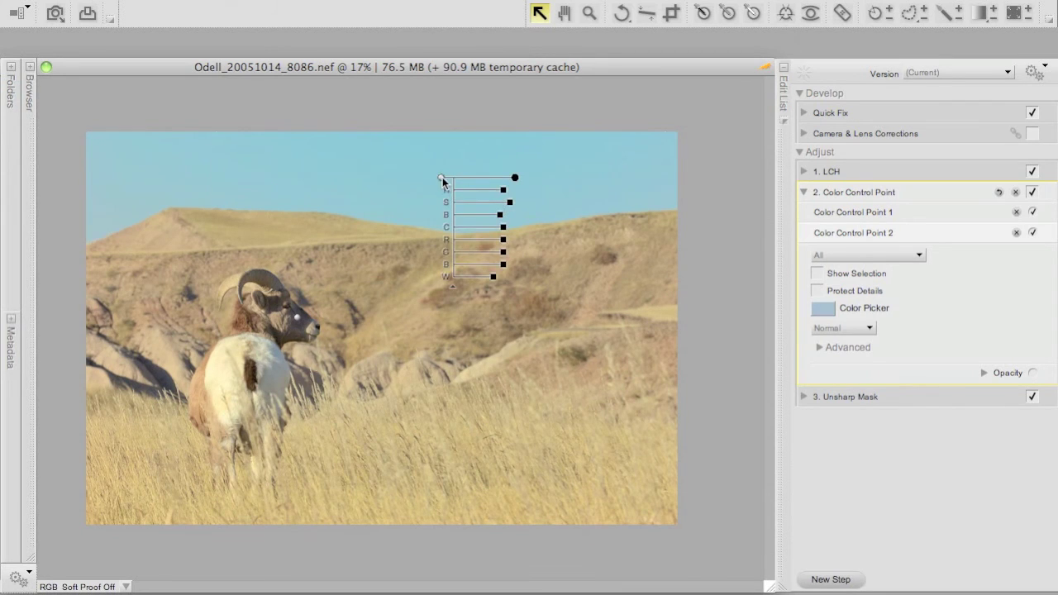
pyautogui.moveTo(444, 175); pyautogui.dragTo(384, 162)
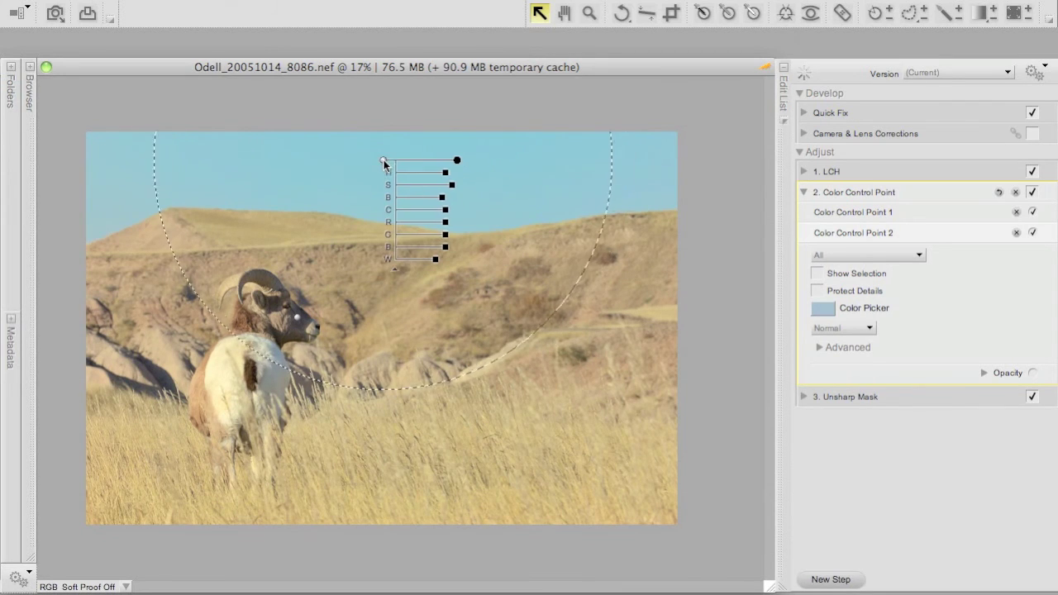
pyautogui.click(804, 191)
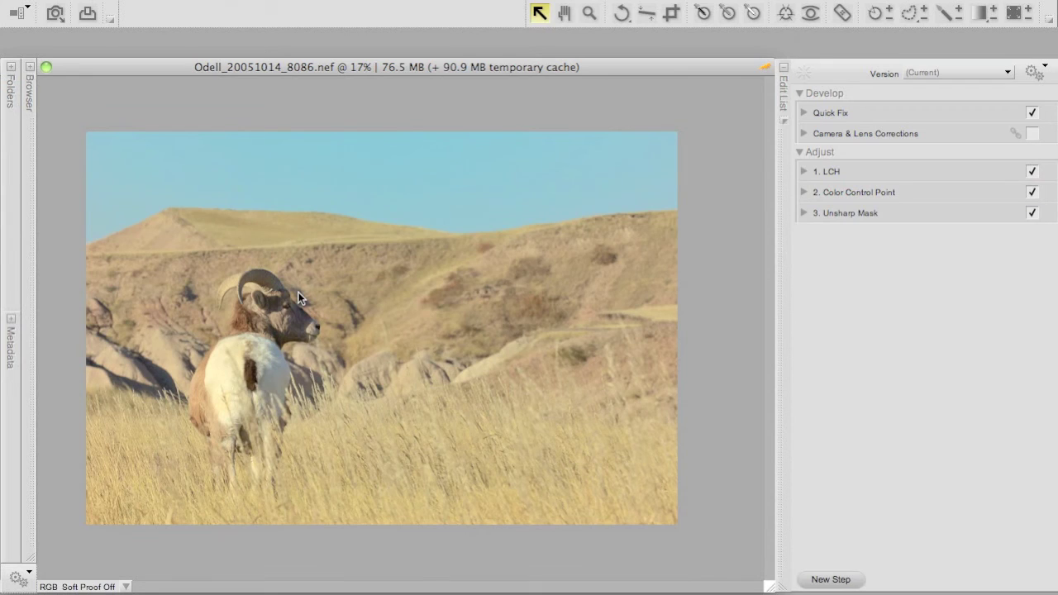